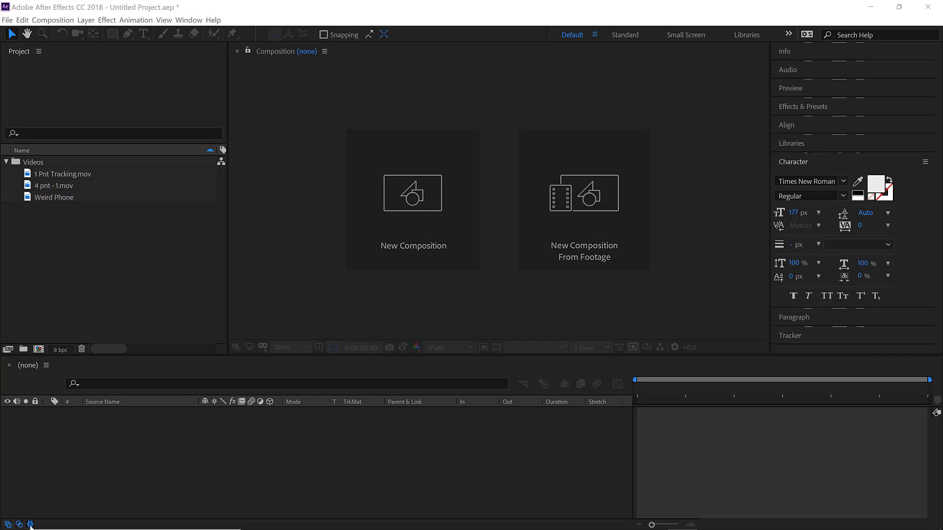
Check the footage details of Weird Phone and 4 pnt - 1.mov in the Videos folder.
{"action": "left_click", "coordinate": [31, 525]}
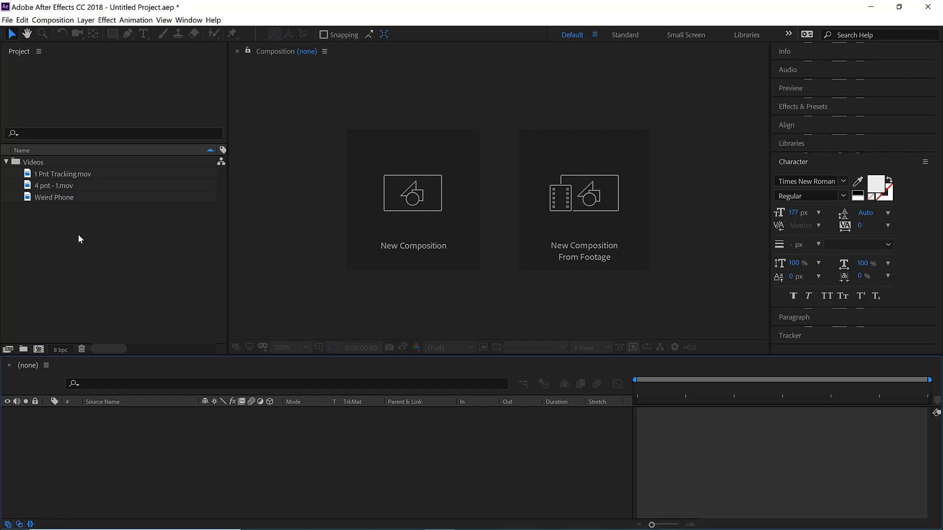
{"action": "left_click", "coordinate": [42, 199]}
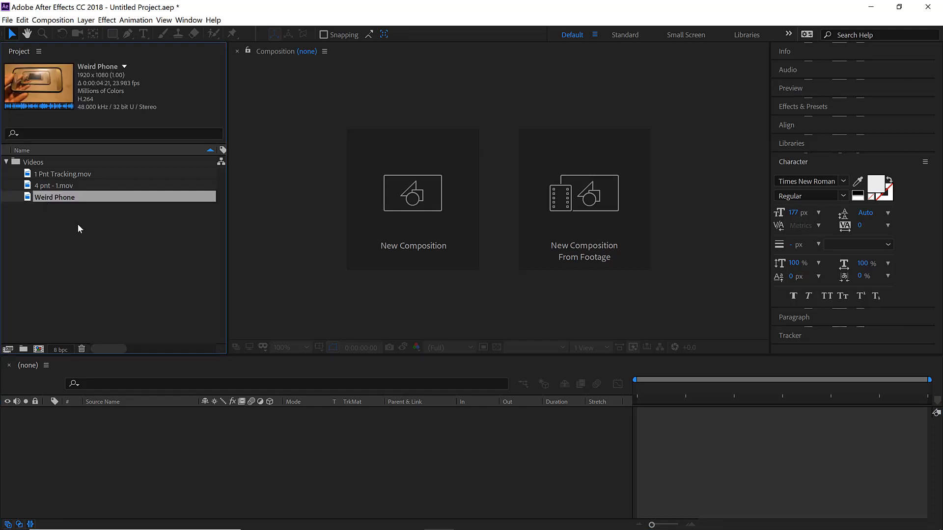
{"action": "left_click", "coordinate": [53, 188]}
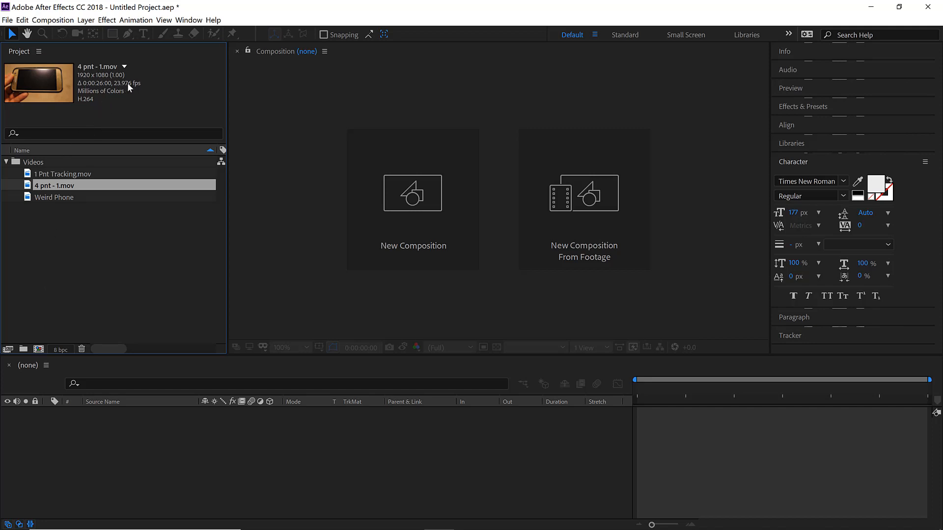
Start a new composition named "Kinetic Text Project", keeping the HDTV 1080 24 preset and the frame rate of 24.
{"action": "left_click", "coordinate": [39, 350]}
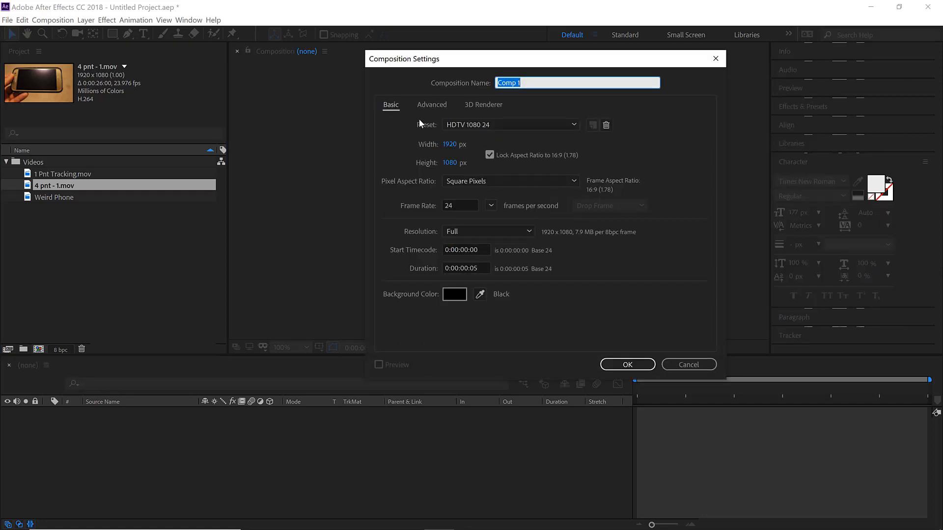
{"action": "left_click_drag", "start_coordinate": [478, 63], "coordinate": [383, 131]}
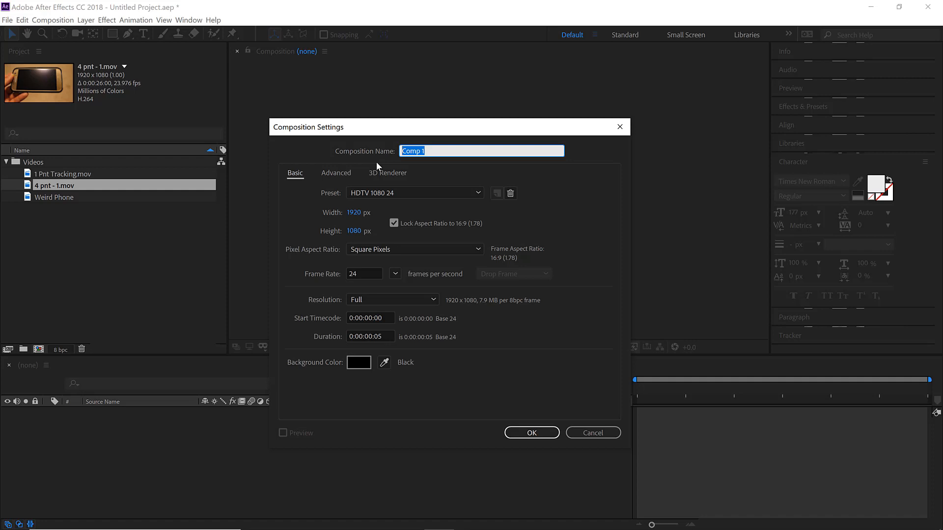
{"action": "type", "text": "Kinetic Text Project"}
{"action": "left_click", "coordinate": [418, 194]}
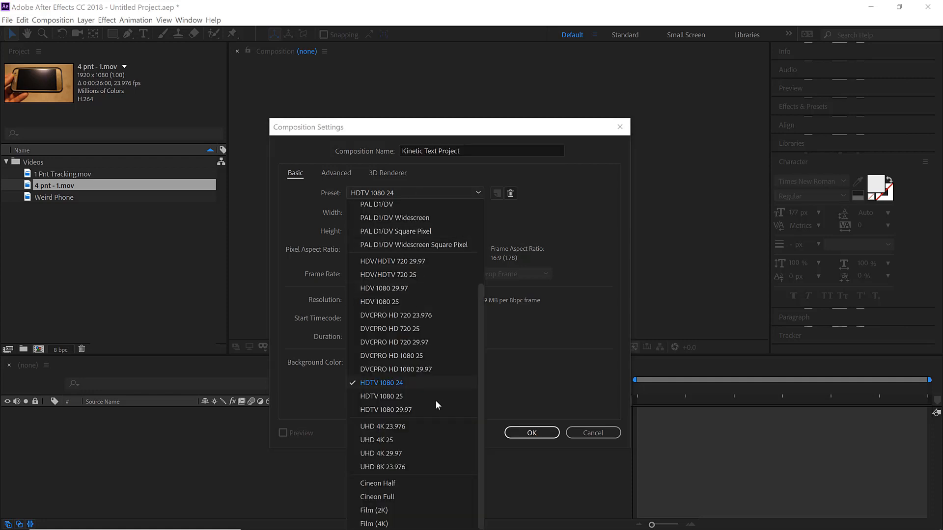
{"action": "scroll", "coordinate": [430, 408], "scroll_direction": "up", "scroll_amount": 3}
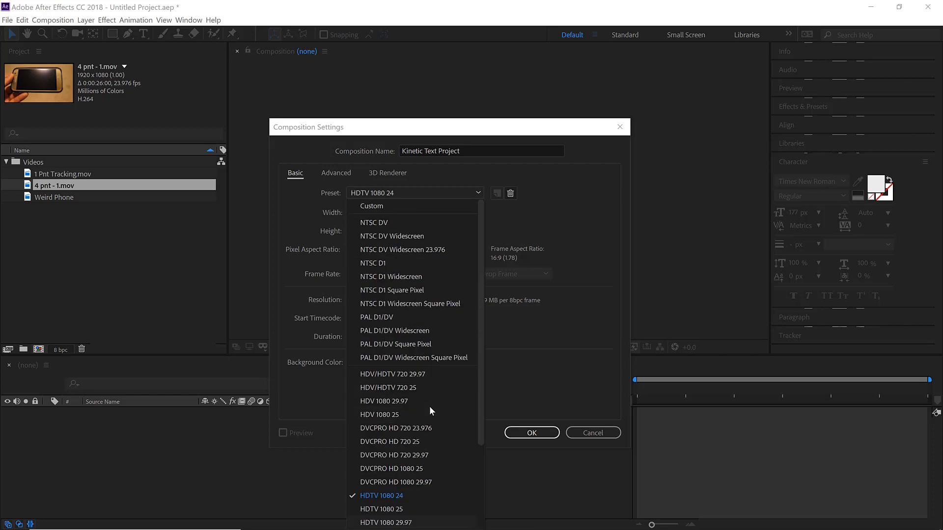
{"action": "left_click", "coordinate": [573, 240]}
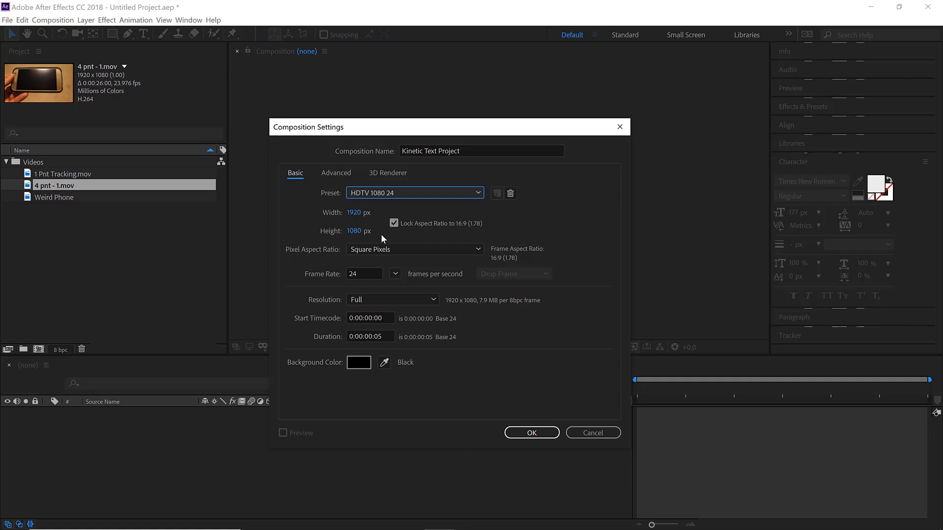
{"action": "left_click", "coordinate": [369, 273]}
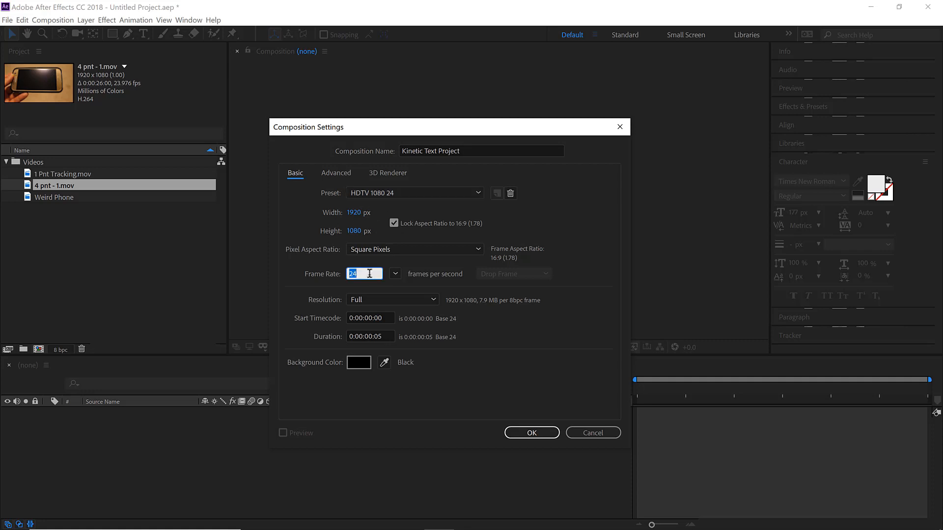
{"action": "left_click", "coordinate": [386, 335]}
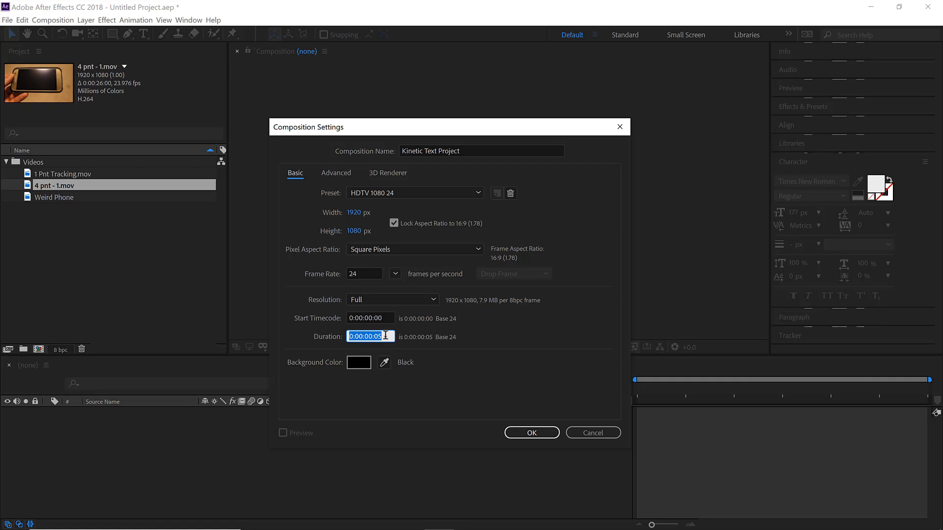
{"action": "key", "text": "BackSpace"}
{"action": "type", "text": "10"}
{"action": "type", "text": "00"}
{"action": "key", "text": "shift+Left"}
{"action": "left_click", "coordinate": [376, 336]}
{"action": "type", "text": "00"}
Replace the composition duration with 48 frames and create the composition.
{"action": "key", "text": "shift+Left"}
{"action": "key", "text": "shift+Left"}
{"action": "key", "text": "shift+Left"}
{"action": "key", "text": "shift+Left"}
{"action": "key", "text": "shift+Left"}
{"action": "key", "text": "shift+Left"}
{"action": "key", "text": "BackSpace"}
{"action": "type", "text": "28"}
{"action": "key", "text": "BackSpace"}
{"action": "key", "text": "BackSpace"}
{"action": "type", "text": "48"}
{"action": "key", "text": "Return"}
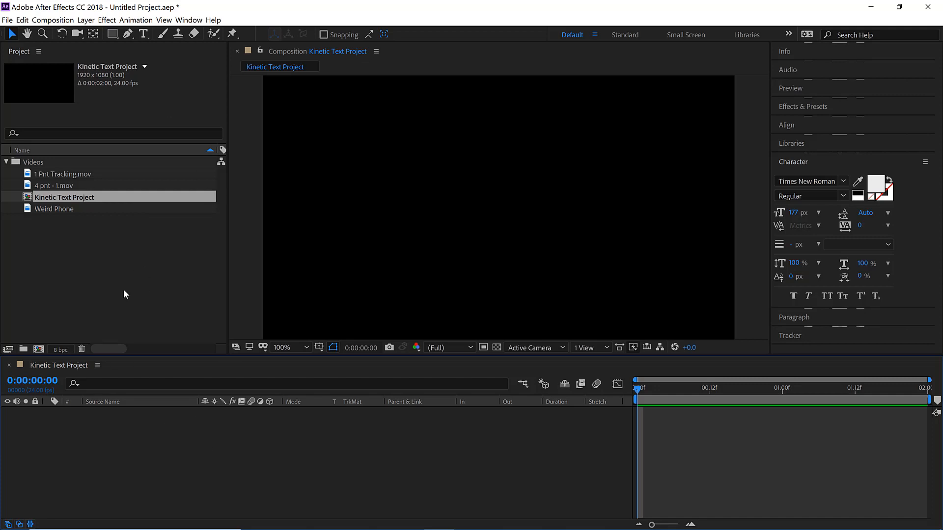
Reopen the composition's settings and set its duration to ten minutes (0:10:00:00).
{"action": "left_click", "coordinate": [54, 21]}
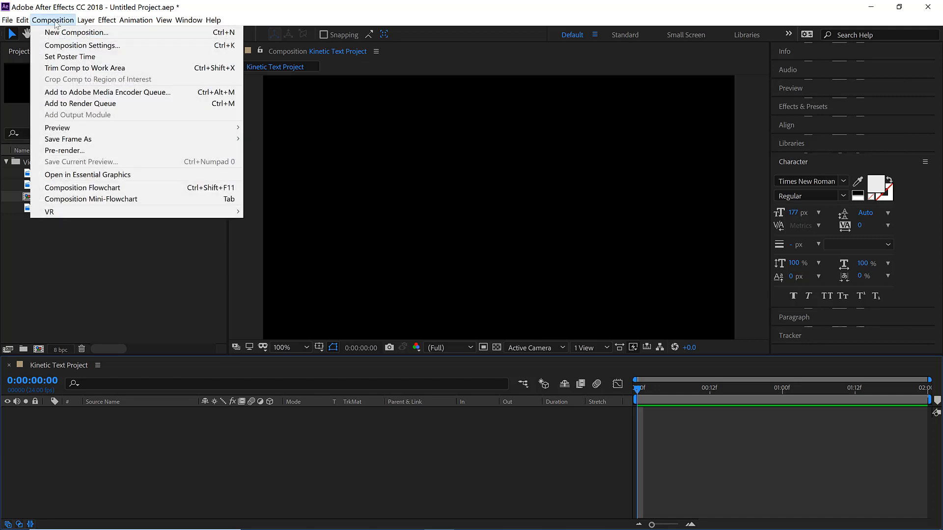
{"action": "left_click", "coordinate": [82, 45]}
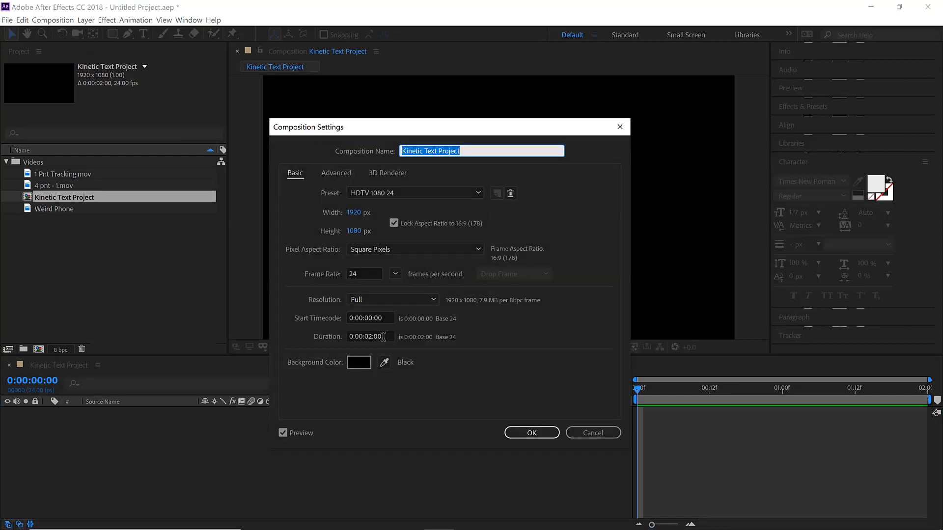
{"action": "left_click", "coordinate": [383, 337]}
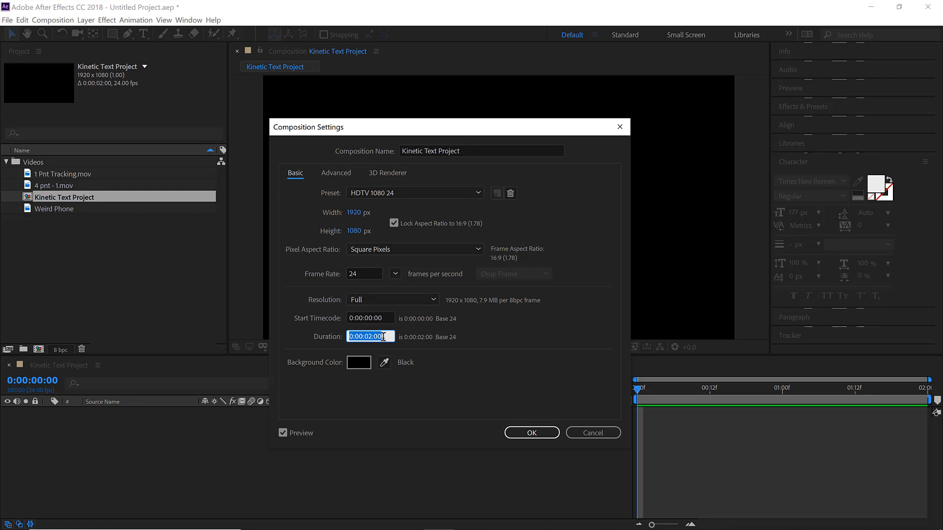
{"action": "type", "text": "100000"}
{"action": "key", "text": "Return"}
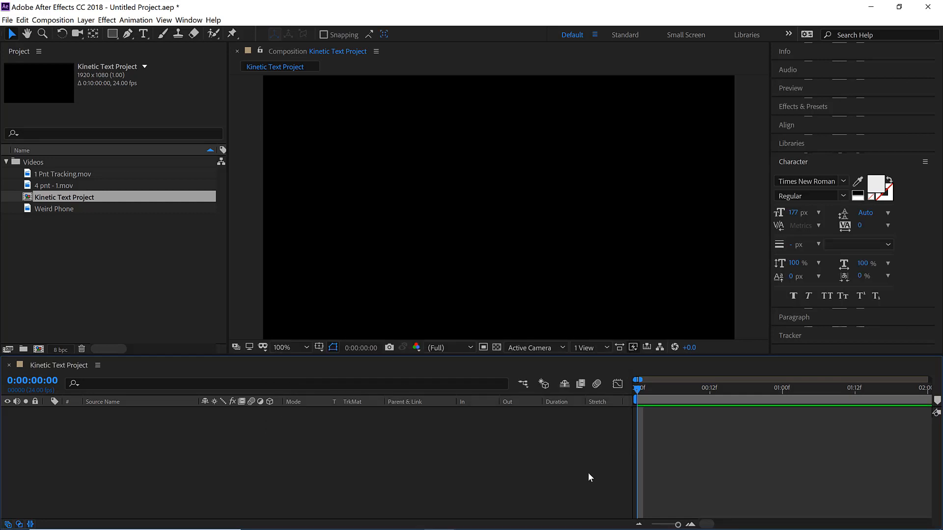
Play the empty composition briefly and stop the playback.
{"action": "key", "text": "space"}
{"action": "key", "text": "space"}
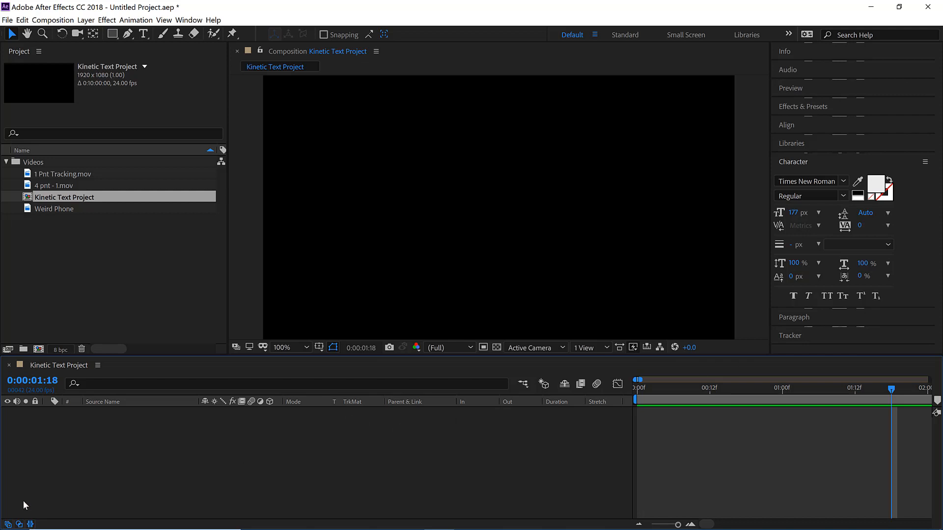
Hide the timeline's transfer controls and in/out/duration/stretch columns, keep the layer switches, and return the playhead to the start.
{"action": "left_click", "coordinate": [29, 525]}
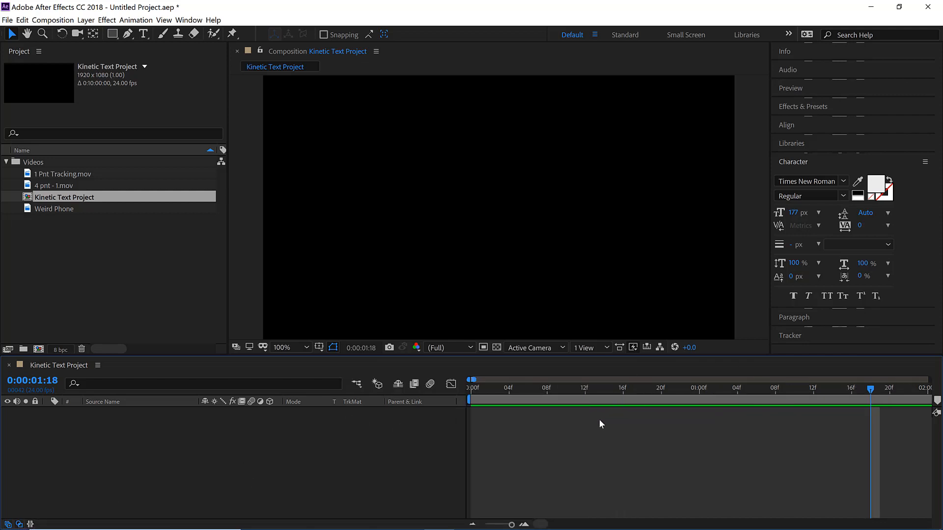
{"action": "left_click", "coordinate": [18, 525]}
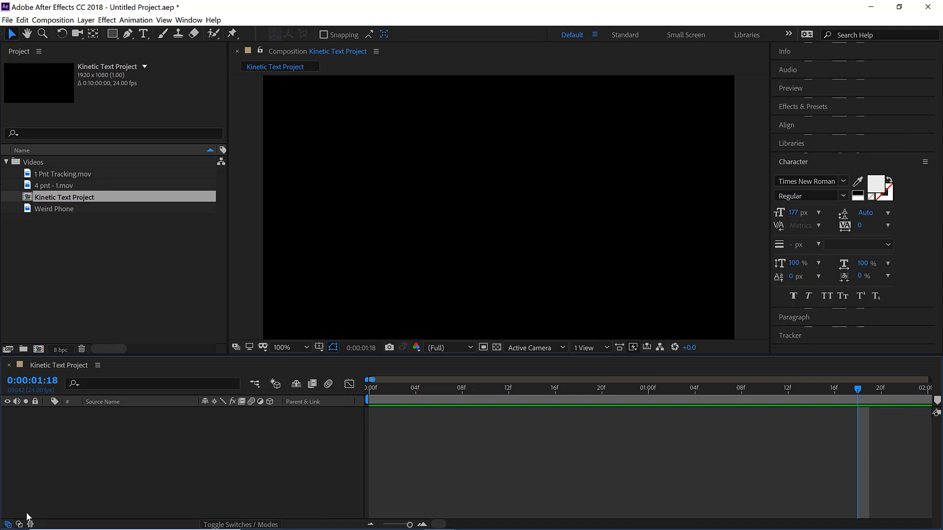
{"action": "left_click", "coordinate": [9, 524]}
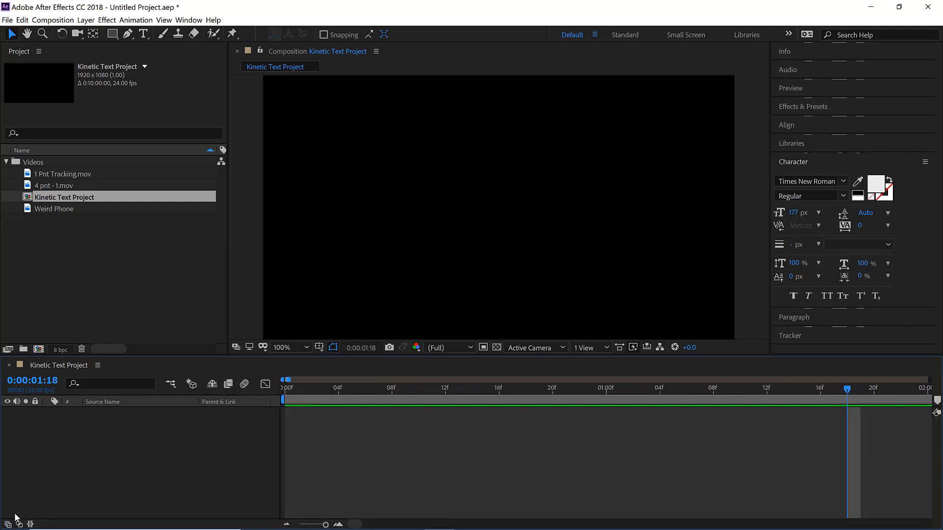
{"action": "left_click", "coordinate": [8, 525]}
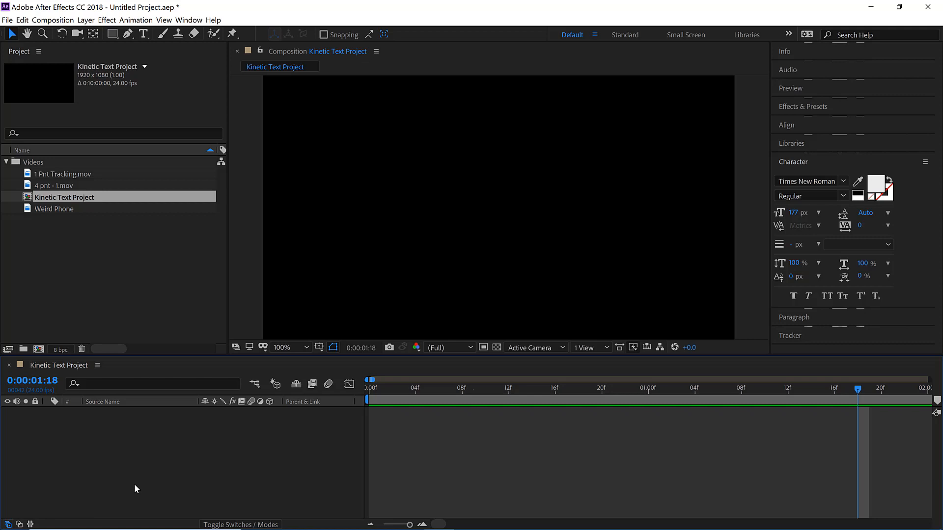
{"action": "left_click_drag", "start_coordinate": [453, 385], "coordinate": [349, 426]}
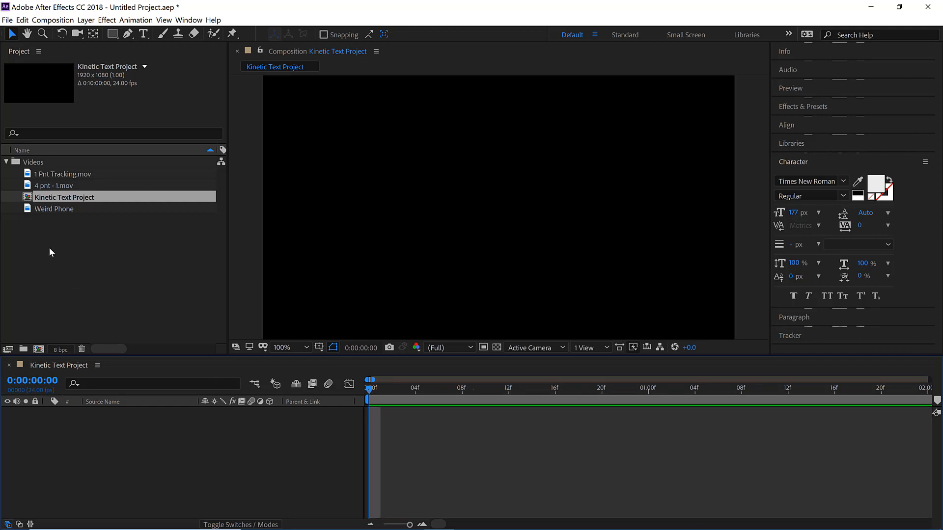
Move the Weird Phone clip out of the Videos folder to the project's root level.
{"action": "left_click", "coordinate": [44, 210]}
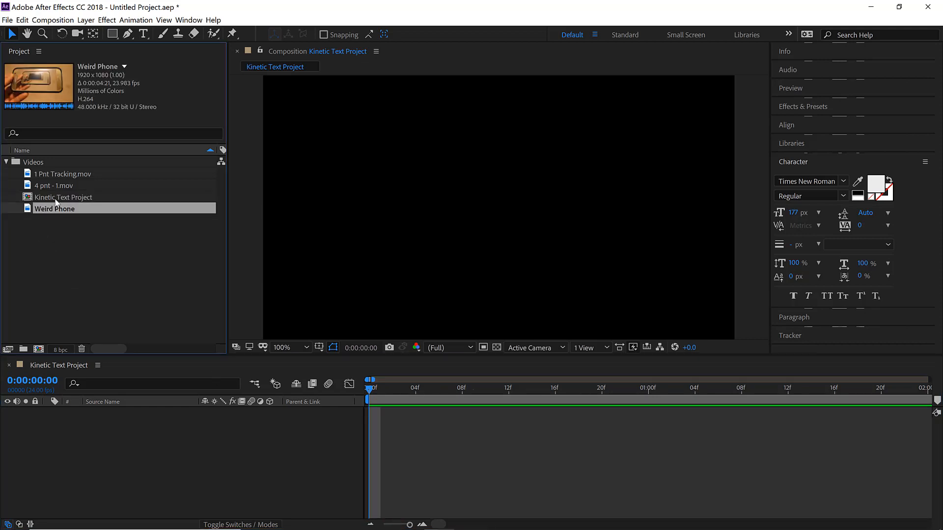
{"action": "left_click_drag", "start_coordinate": [54, 219], "coordinate": [86, 245]}
{"action": "left_click", "coordinate": [61, 166]}
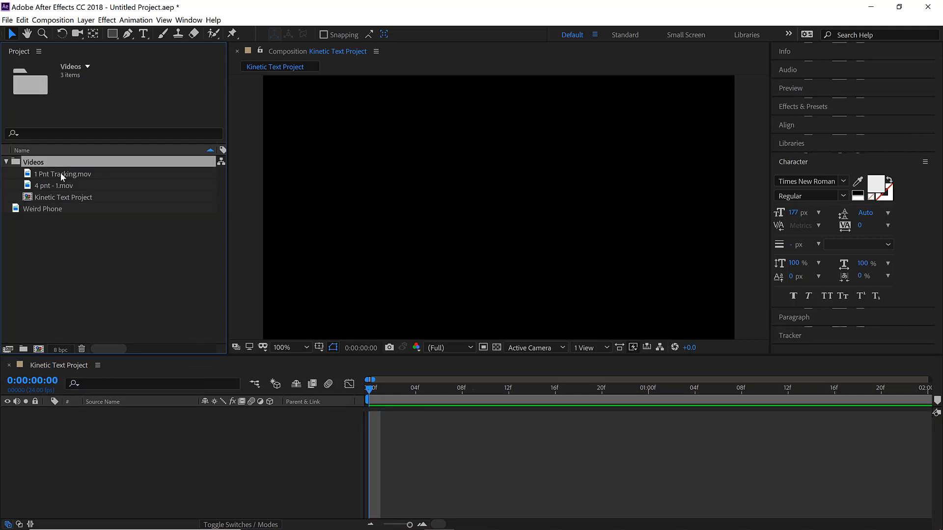
Add 1 Pnt Tracking.mov as a layer in the Kinetic Text Project composition.
{"action": "left_click", "coordinate": [84, 175]}
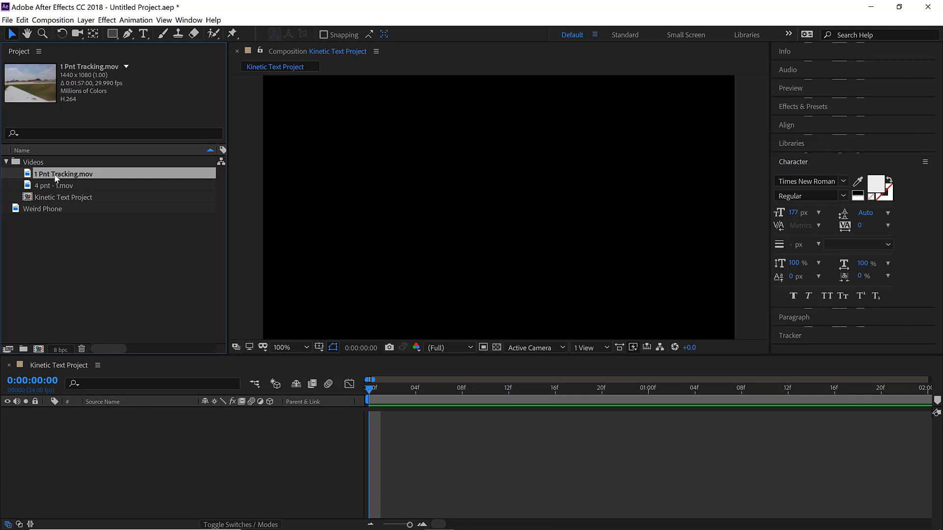
{"action": "scroll", "coordinate": [452, 241], "scroll_direction": "down", "scroll_amount": 2}
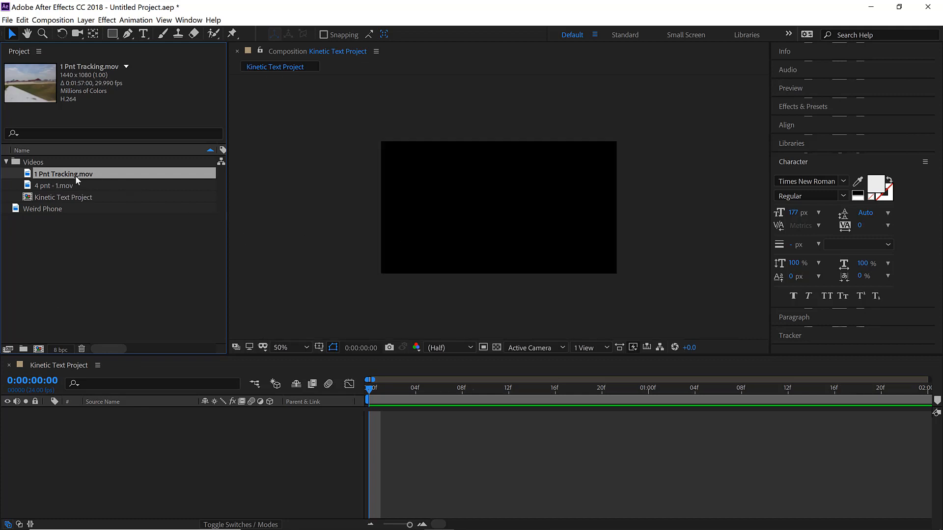
{"action": "left_click_drag", "start_coordinate": [75, 175], "coordinate": [116, 436]}
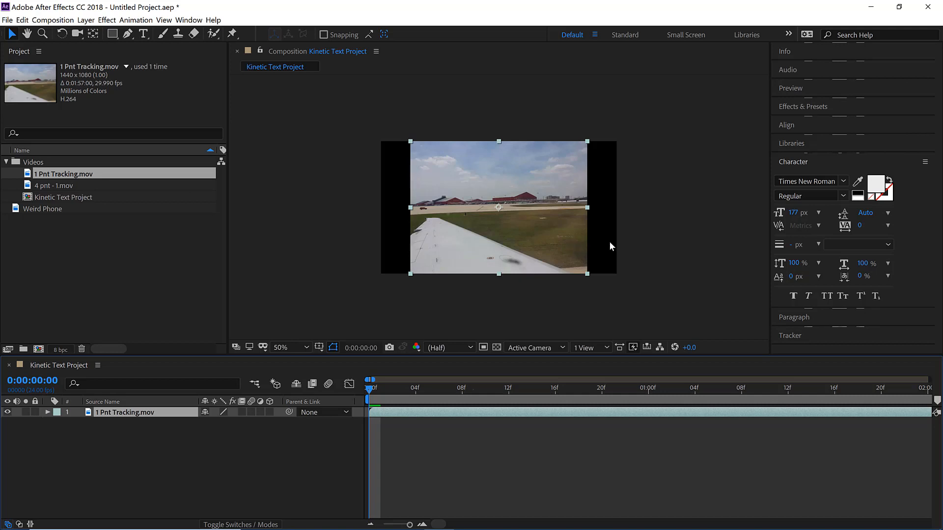
{"action": "left_click", "coordinate": [629, 270]}
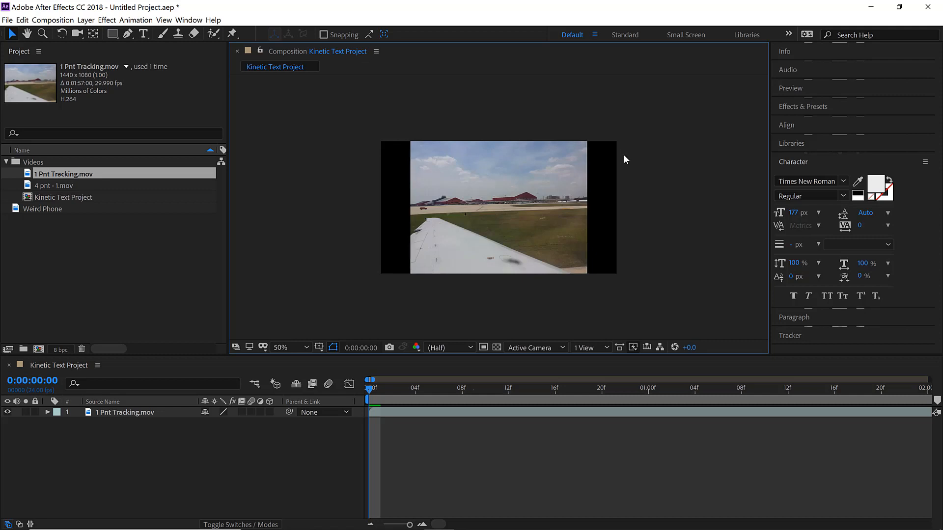
{"action": "left_click", "coordinate": [541, 230]}
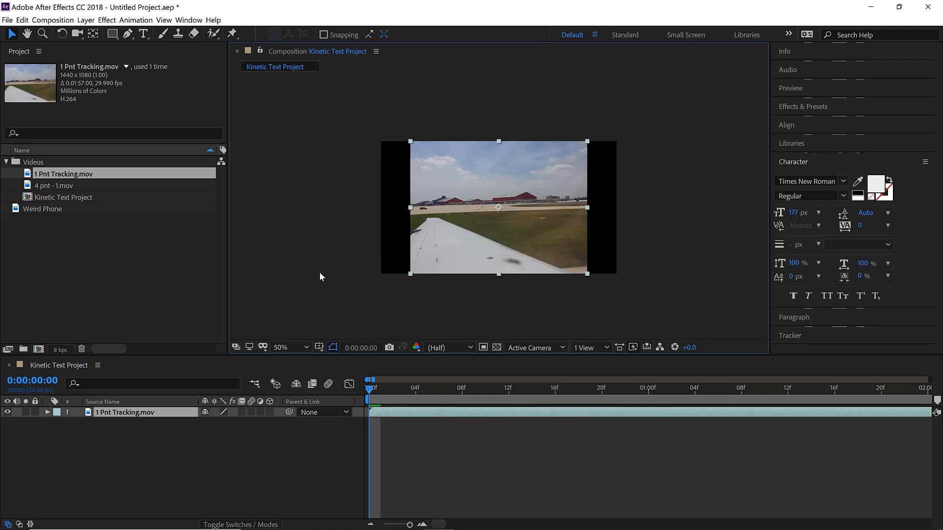
Create a new composition directly from the 1 Pnt Tracking.mov footage so it matches the clip's settings.
{"action": "left_click", "coordinate": [84, 314]}
{"action": "left_click", "coordinate": [66, 176]}
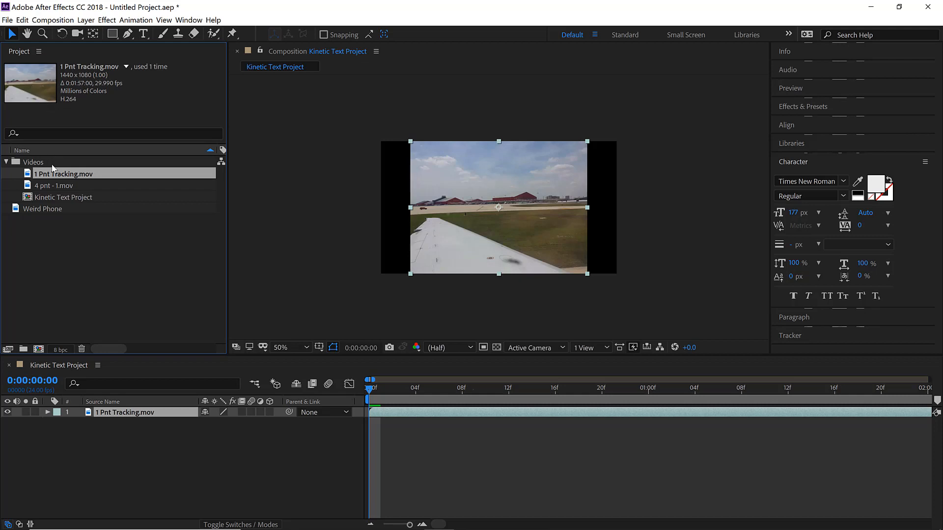
{"action": "left_click_drag", "start_coordinate": [46, 176], "coordinate": [38, 341]}
{"action": "left_click_drag", "start_coordinate": [39, 350], "coordinate": [39, 350]}
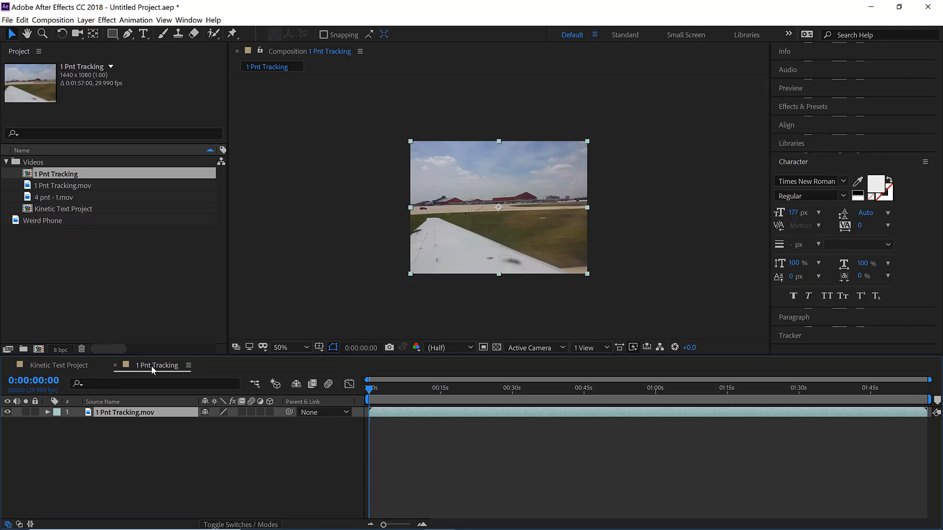
Compare the 1 Pnt Tracking and Kinetic Text Project compositions, ending with Kinetic Text Project active.
{"action": "left_click", "coordinate": [72, 367]}
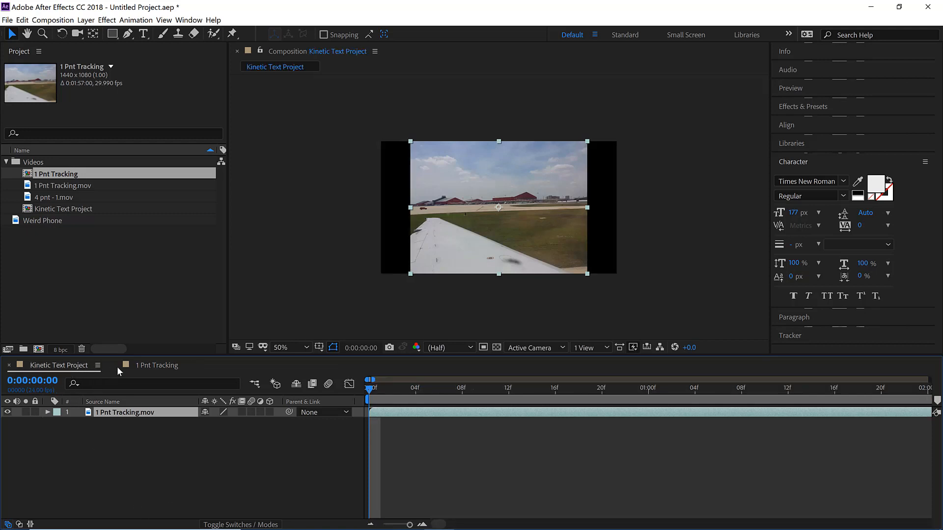
{"action": "left_click", "coordinate": [153, 364]}
{"action": "left_click", "coordinate": [53, 368]}
Delete the 1 Pnt Tracking.mov layer from the Kinetic Text Project composition.
{"action": "left_click", "coordinate": [439, 244]}
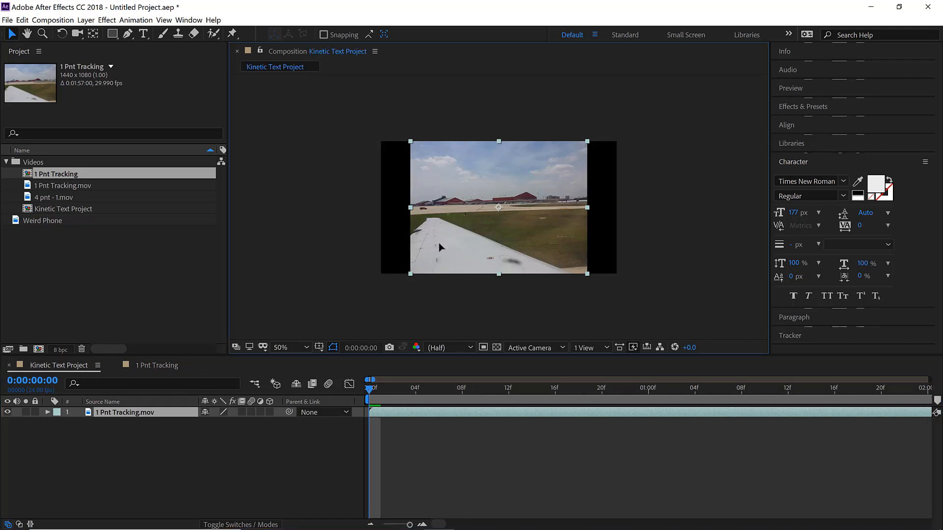
{"action": "key", "text": "Delete"}
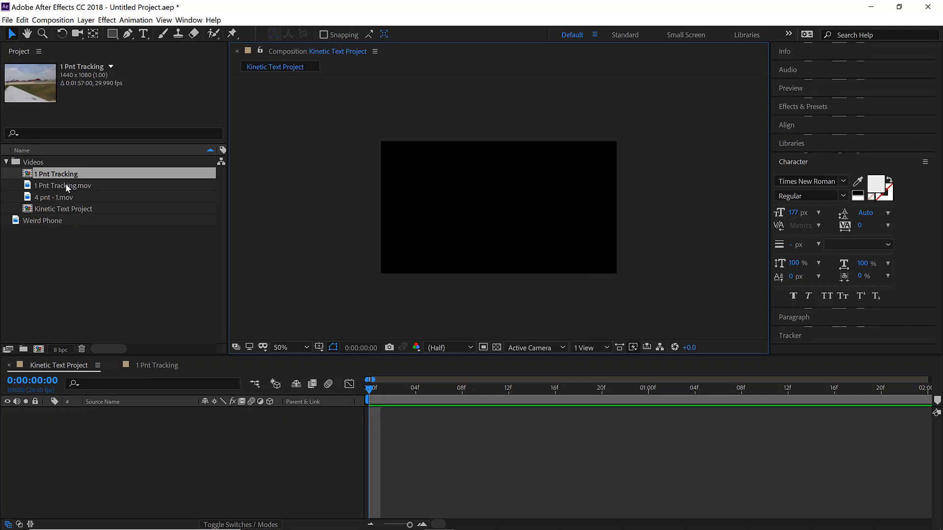
Add 4 pnt - 1.mov as a layer in the Kinetic Text Project timeline.
{"action": "left_click", "coordinate": [61, 198]}
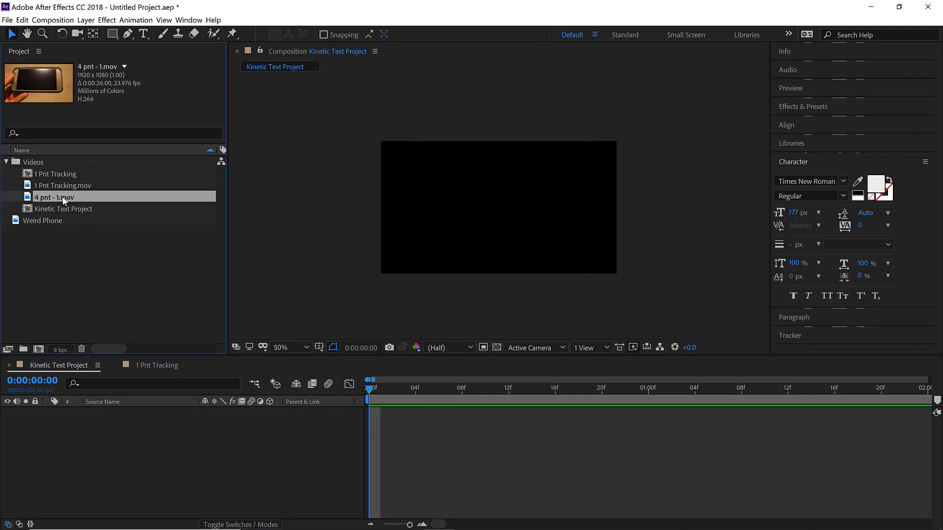
{"action": "left_click_drag", "start_coordinate": [63, 202], "coordinate": [107, 330]}
{"action": "left_click_drag", "start_coordinate": [130, 441], "coordinate": [130, 440]}
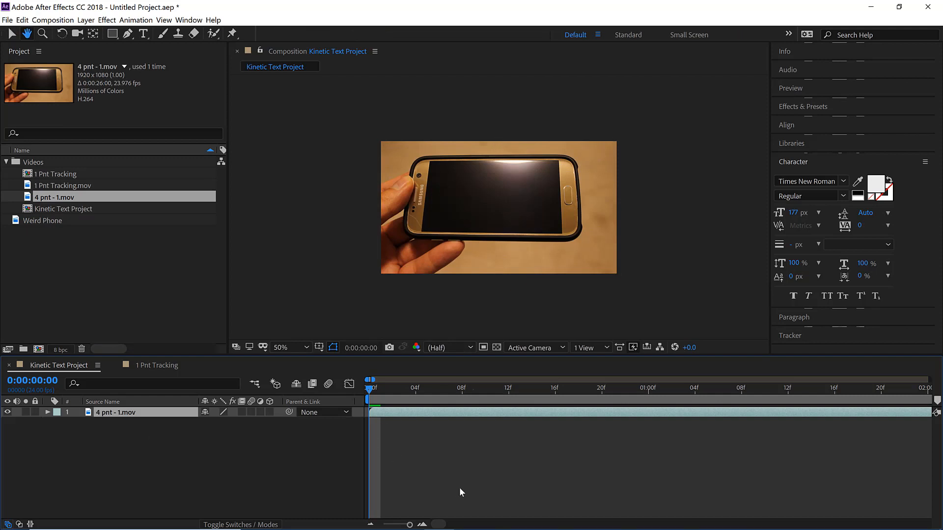
Preview the opening of the 4 pnt - 1.mov layer, scrub through it and return the playhead to 0:00:00:00.
{"action": "key", "text": "space"}
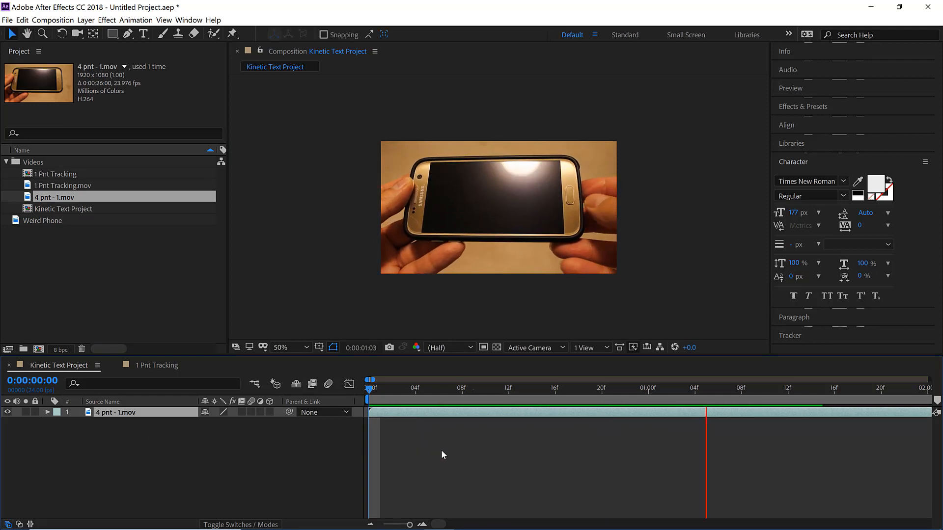
{"action": "left_click", "coordinate": [519, 415]}
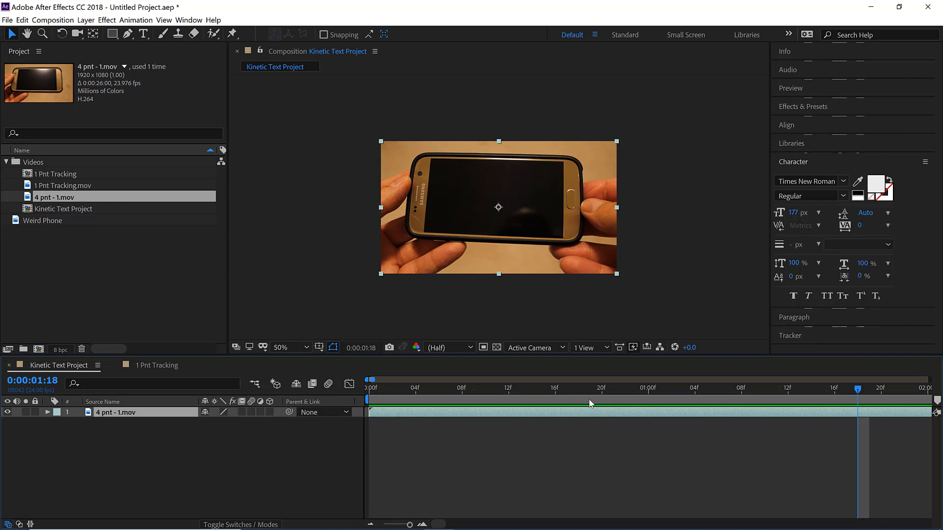
{"action": "left_click", "coordinate": [462, 389]}
{"action": "left_click_drag", "start_coordinate": [436, 397], "coordinate": [275, 414]}
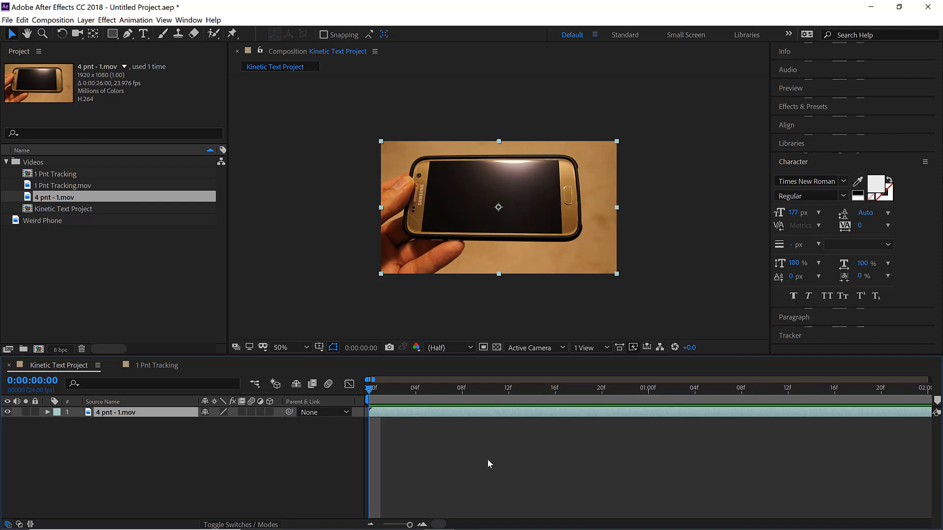
Zoom the timeline's time scale until the whole 4 pnt - 1.mov layer fits in view, spanning about 32 seconds.
{"action": "key", "text": "minus"}
{"action": "key", "text": "minus"}
{"action": "key", "text": "minus"}
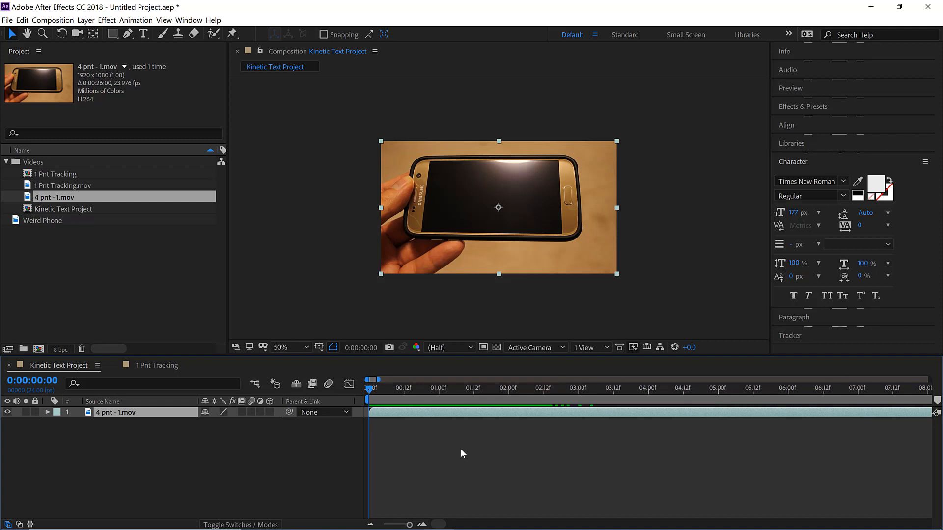
{"action": "key", "text": "minus"}
{"action": "key", "text": "minus"}
{"action": "key", "text": "minus"}
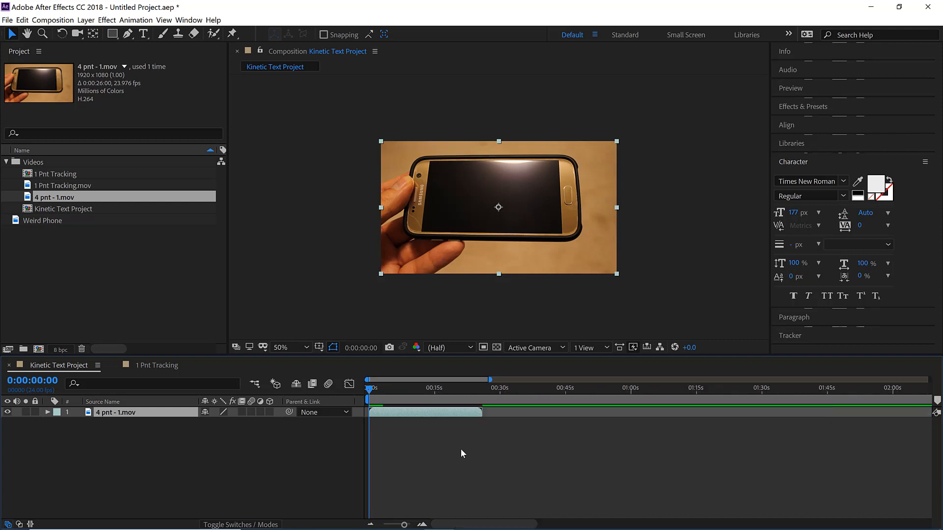
{"action": "key", "text": "equal"}
{"action": "key", "text": "equal"}
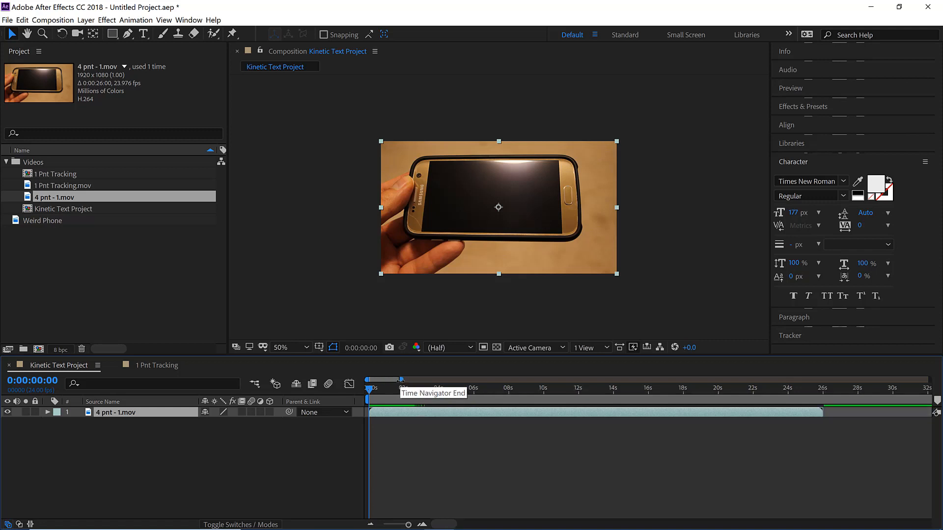
Widen the visible time range to about 1 minute 20 seconds, look along the timeline beyond the clip and return to its start.
{"action": "left_click_drag", "start_coordinate": [401, 379], "coordinate": [352, 404]}
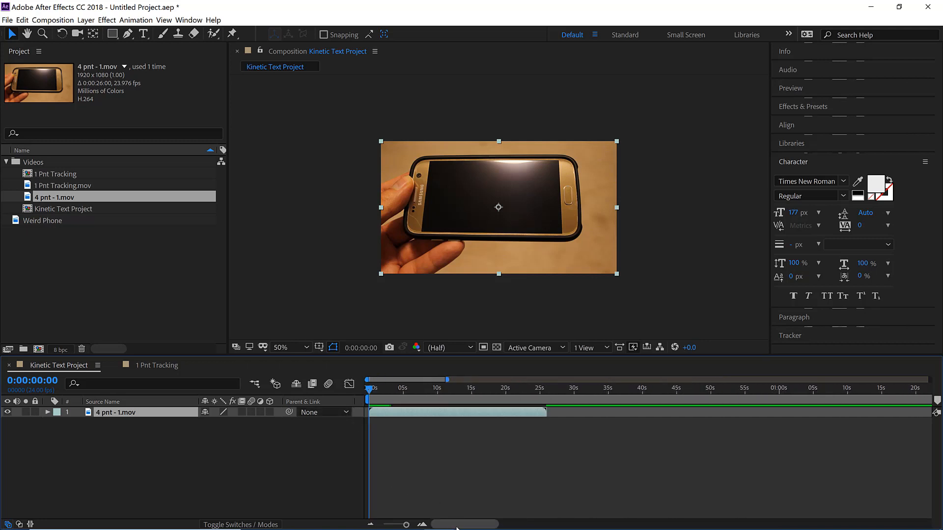
{"action": "left_click_drag", "start_coordinate": [456, 528], "coordinate": [384, 510]}
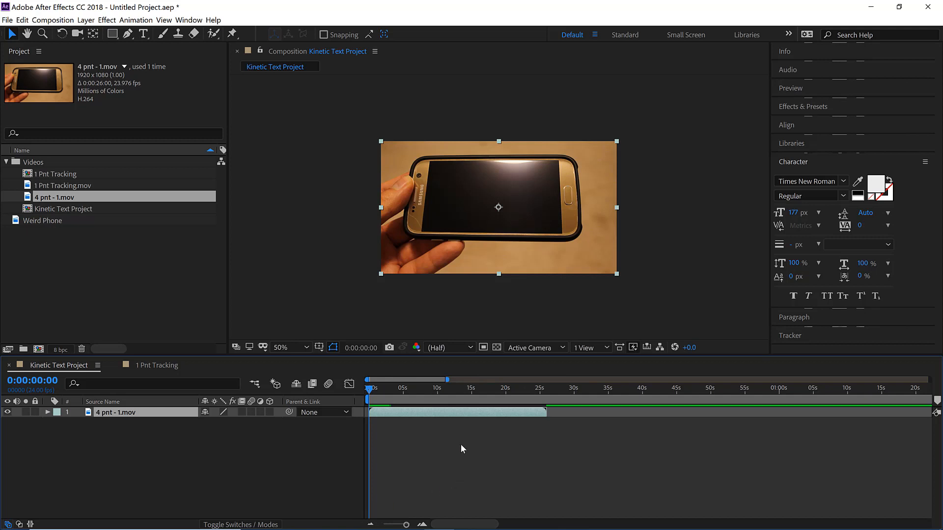
{"action": "scroll", "coordinate": [461, 446], "scroll_direction": "right", "scroll_amount": 8}
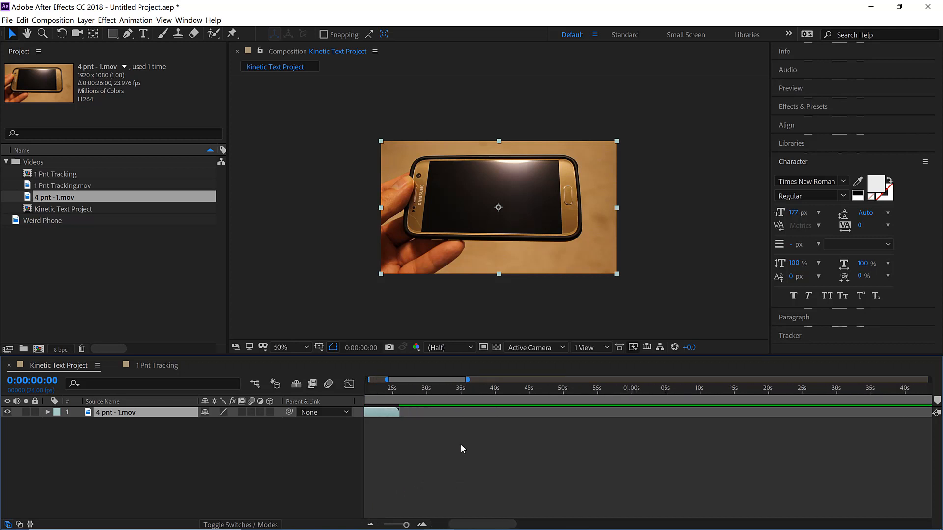
{"action": "scroll", "coordinate": [461, 447], "scroll_direction": "right", "scroll_amount": 7}
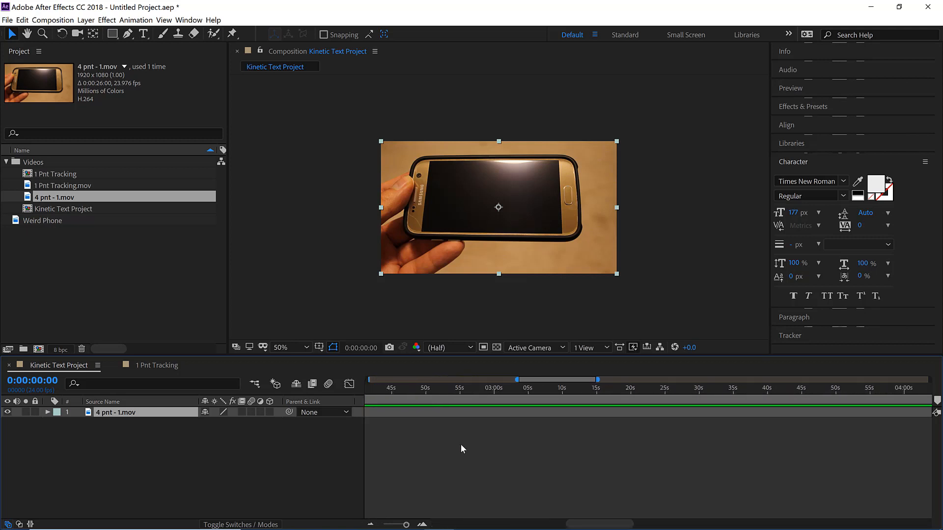
{"action": "scroll", "coordinate": [461, 447], "scroll_direction": "left", "scroll_amount": 14}
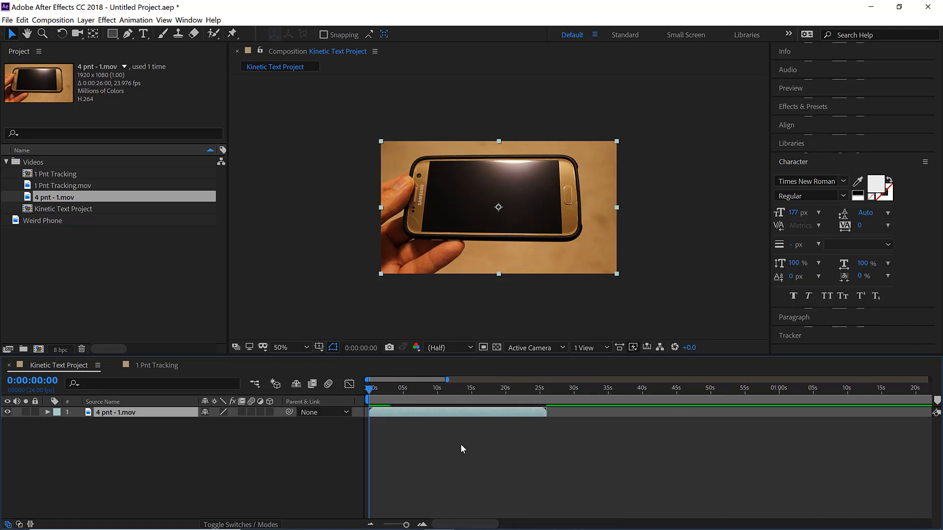
Show the full ten-minute composition in the timeline, and narrow the visible time range to about the first four minutes.
{"action": "left_click", "coordinate": [370, 524]}
{"action": "left_click", "coordinate": [371, 524]}
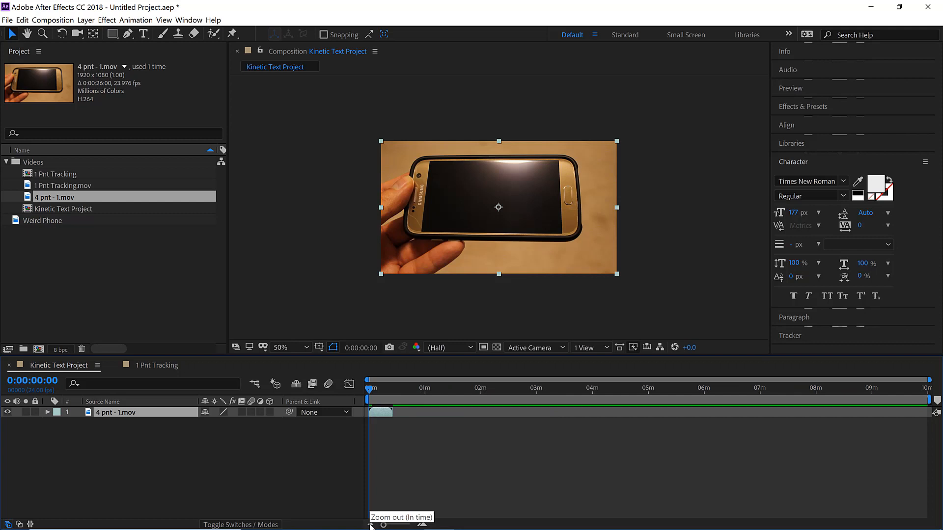
{"action": "left_click", "coordinate": [421, 525]}
{"action": "left_click", "coordinate": [421, 525]}
{"action": "left_click", "coordinate": [421, 525]}
{"action": "left_click_drag", "start_coordinate": [410, 527], "coordinate": [399, 525]}
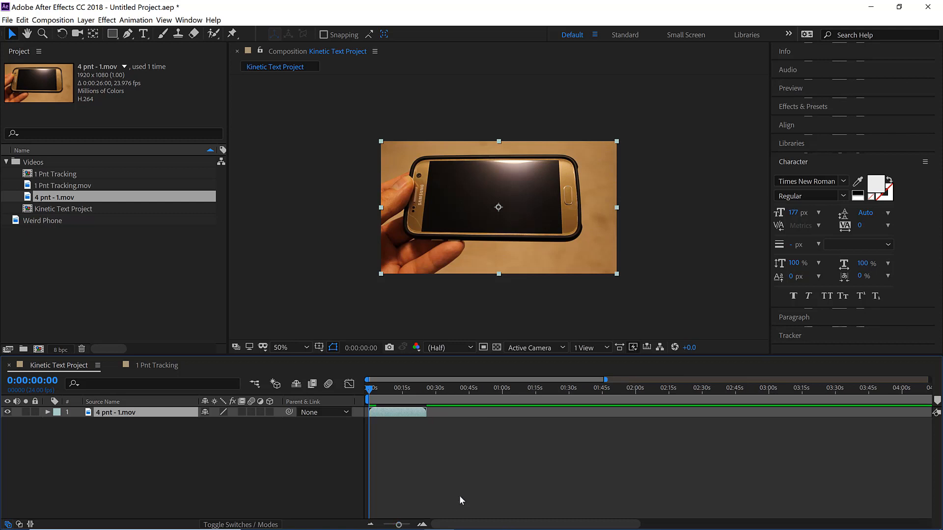